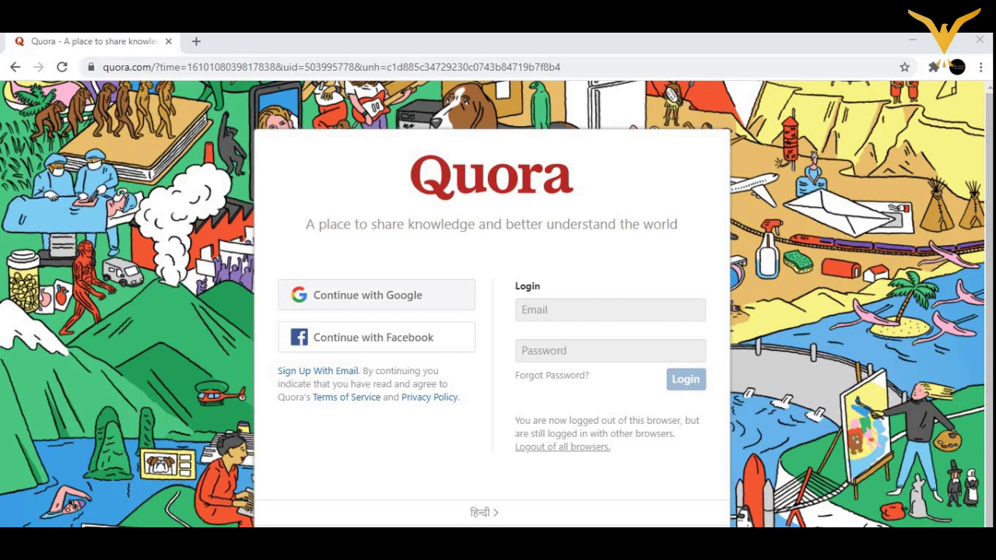
Sign in to Quora with the existing Google account
left_click(376, 295)
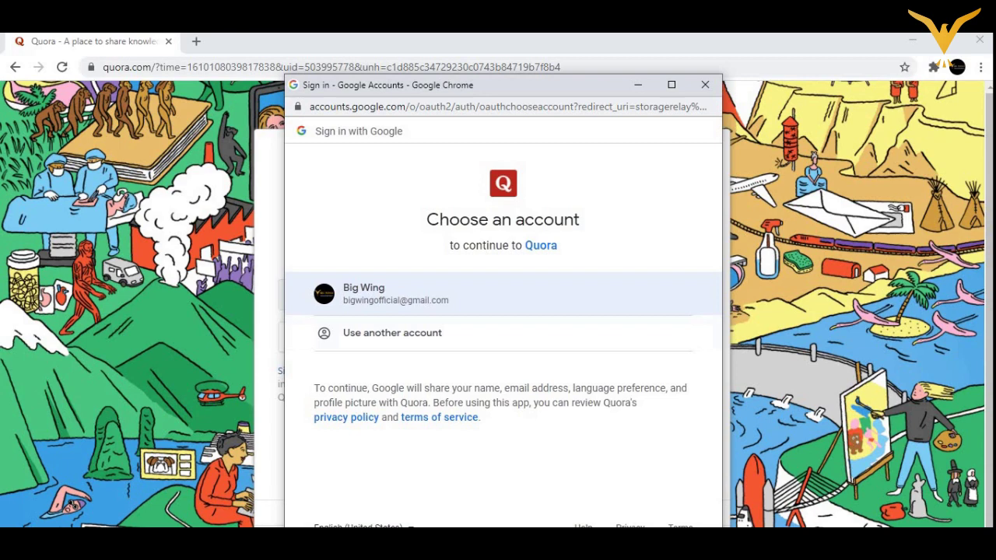
left_click(381, 293)
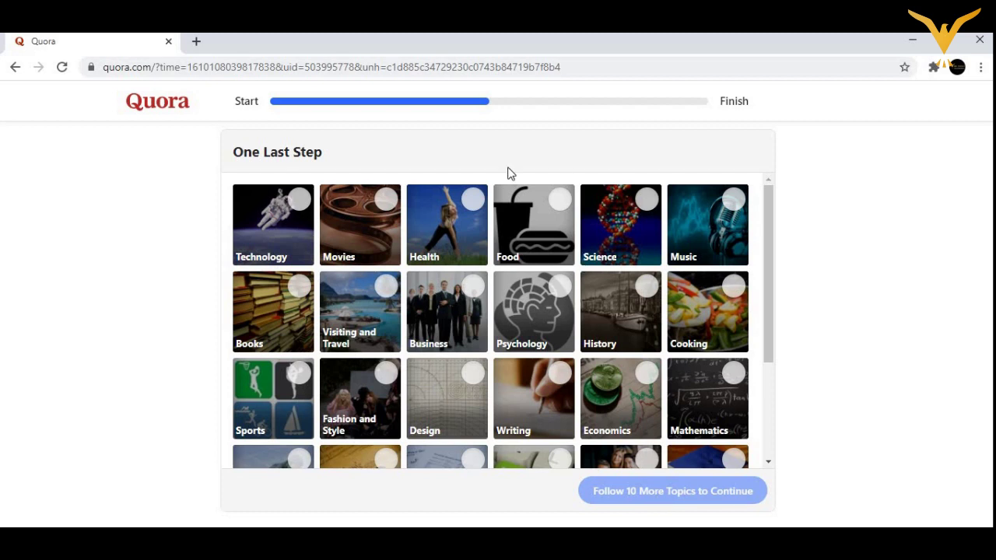
Choose Technology, Business, Education and Marketing as topics to follow, leaving Finance unselected
left_click(302, 206)
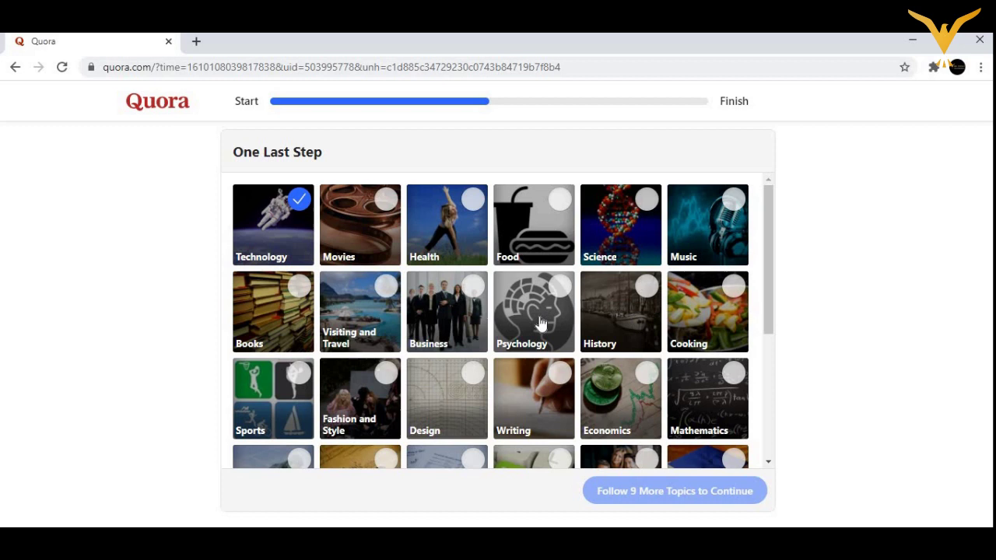
left_click(467, 286)
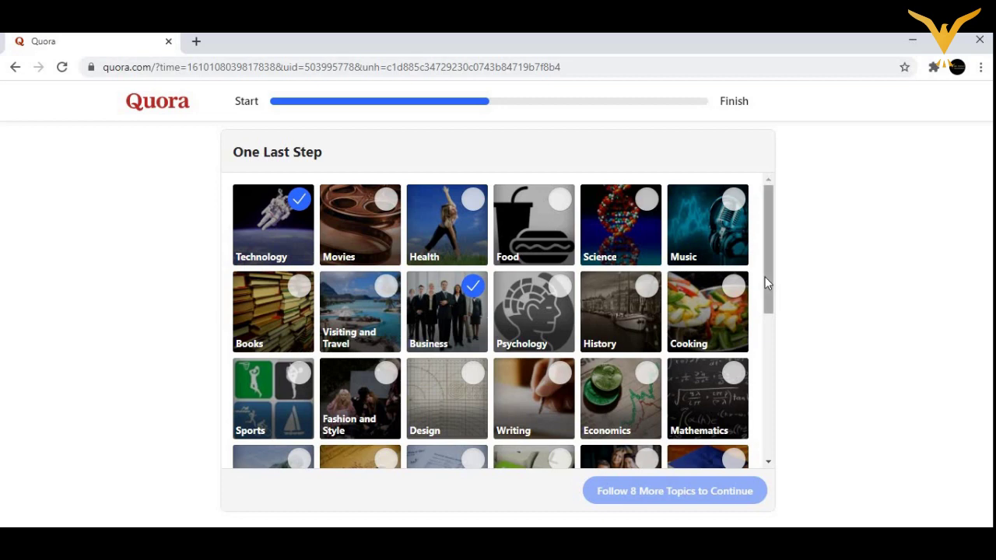
left_click_drag(769, 279, 775, 336)
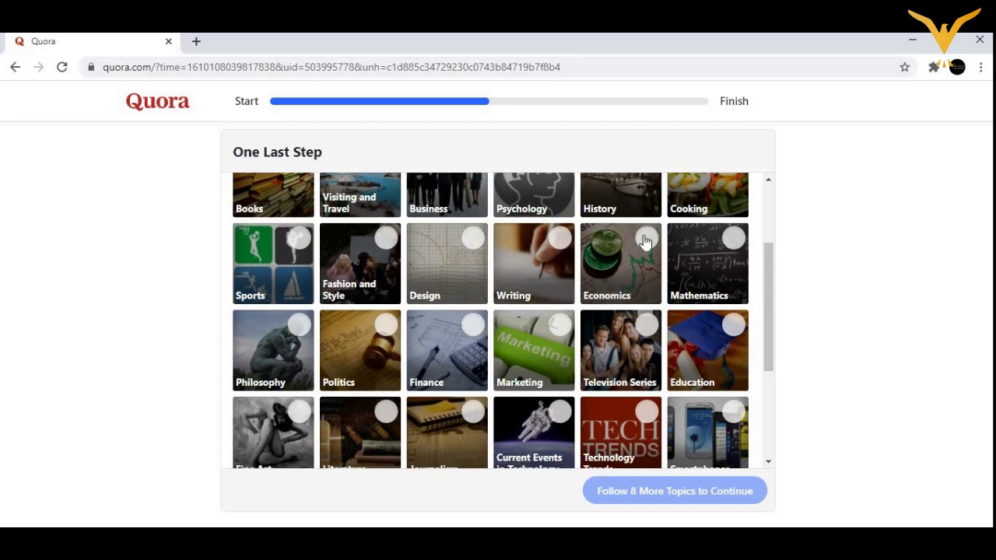
left_click(730, 333)
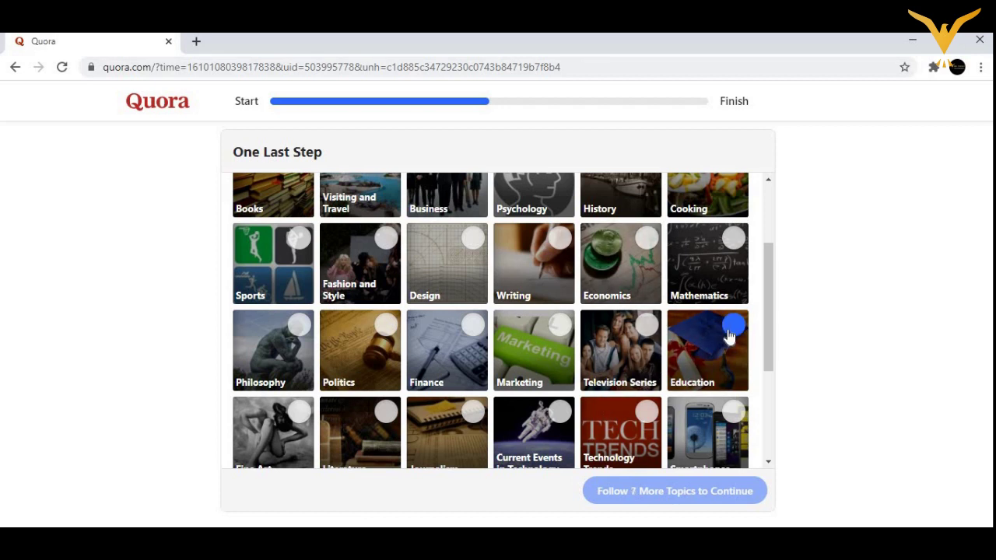
left_click(557, 331)
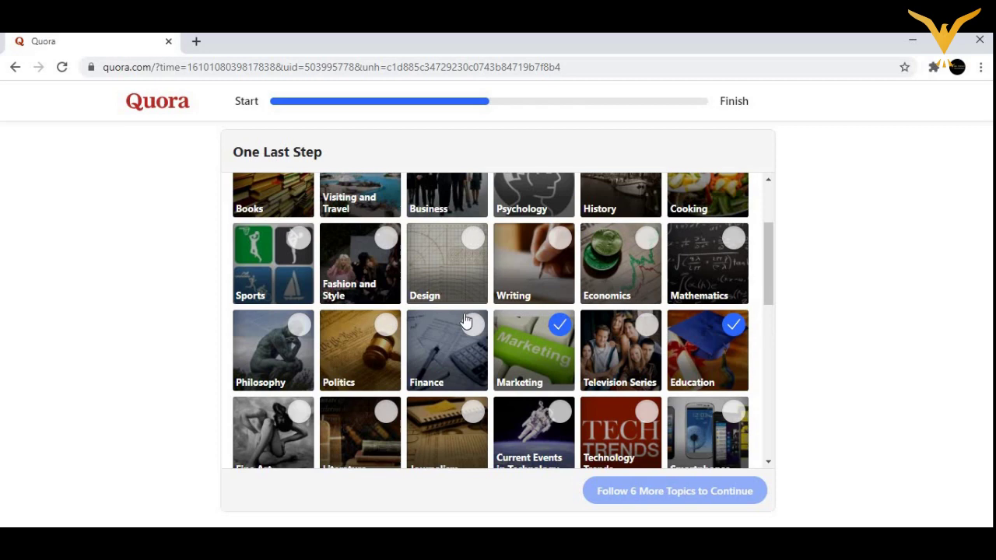
left_click(469, 323)
left_click(465, 321)
Choose Computer Science, Innovation and The Internet as topics to follow, leaving Literature unselected
scroll(466, 321, "down", 1)
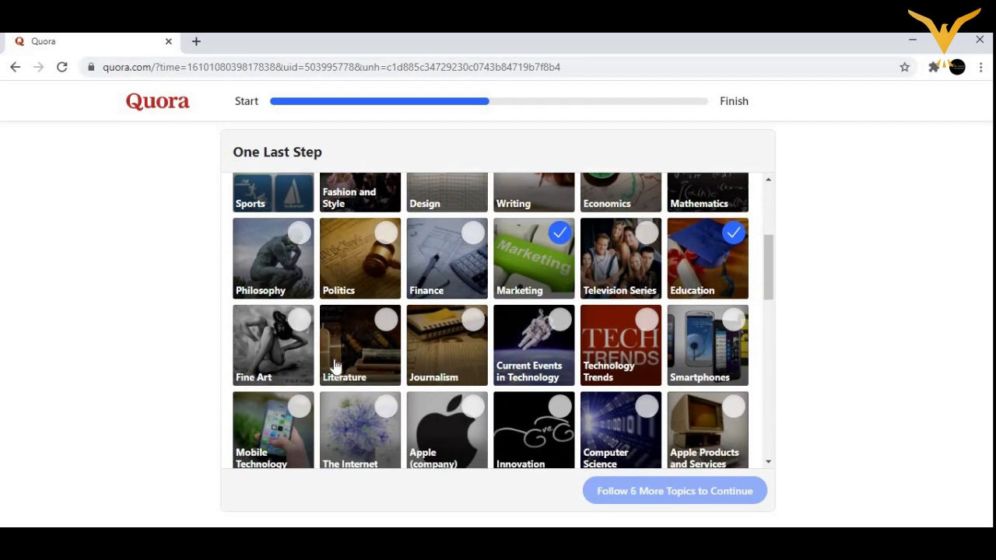
scroll(437, 351, "down", 1)
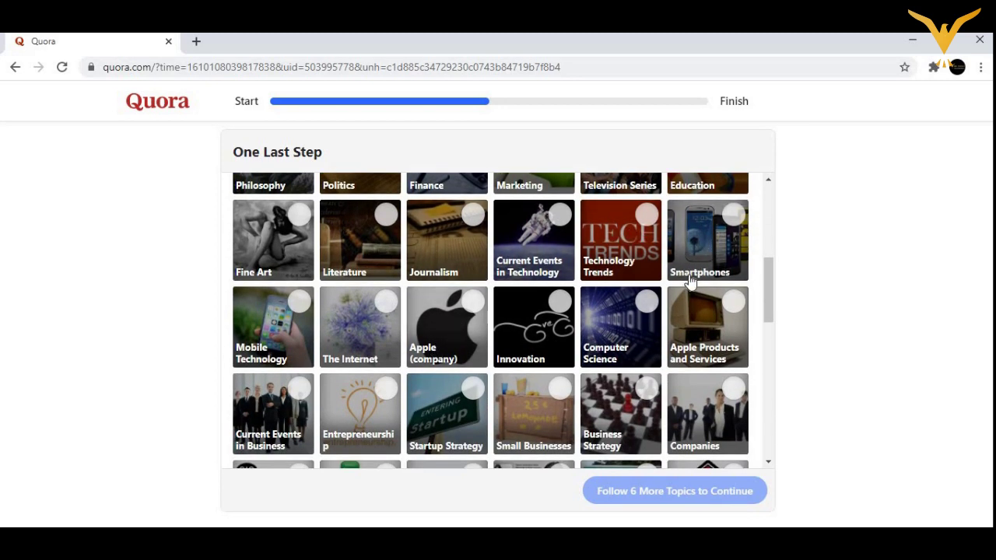
left_click(631, 300)
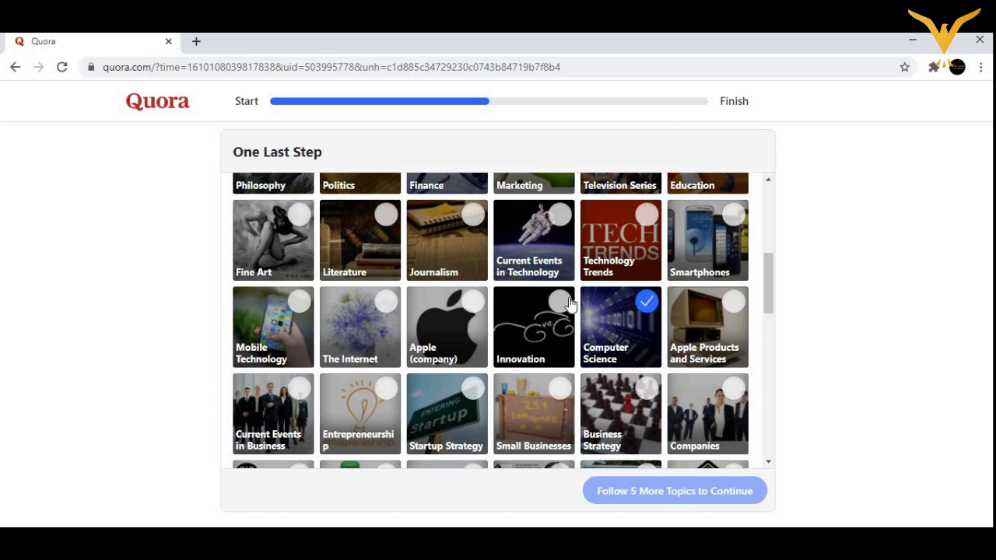
left_click(544, 320)
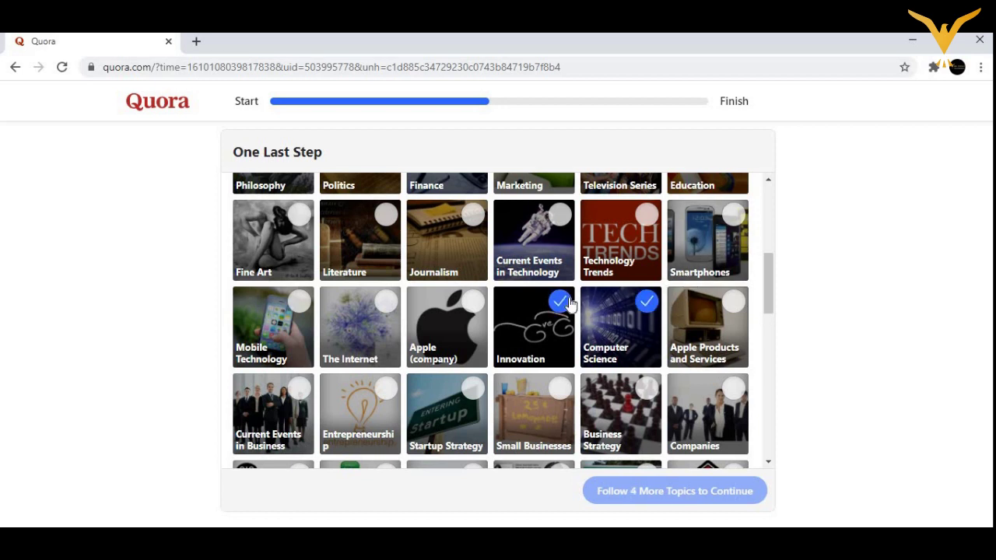
left_click(373, 272)
left_click(384, 311)
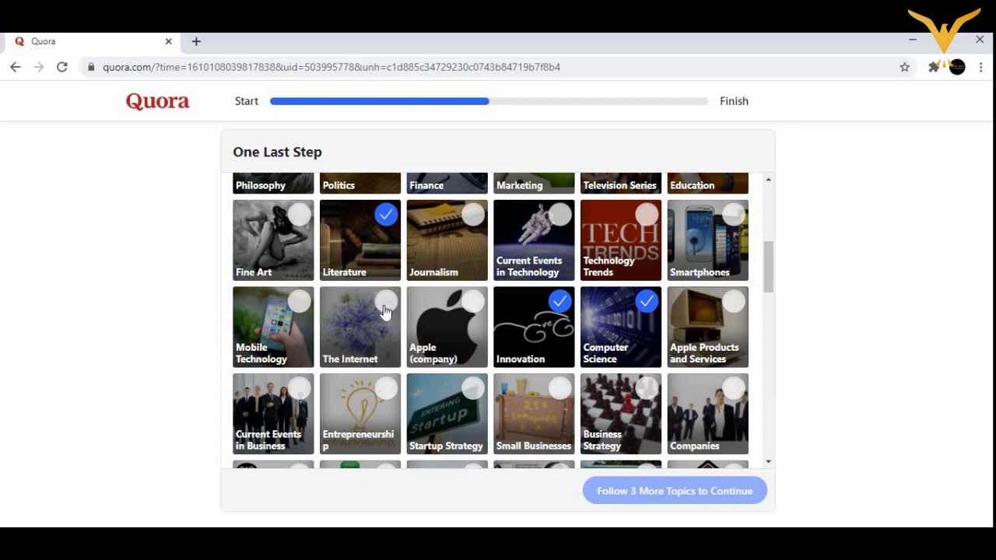
left_click(375, 230)
scroll(376, 230, "down", 2)
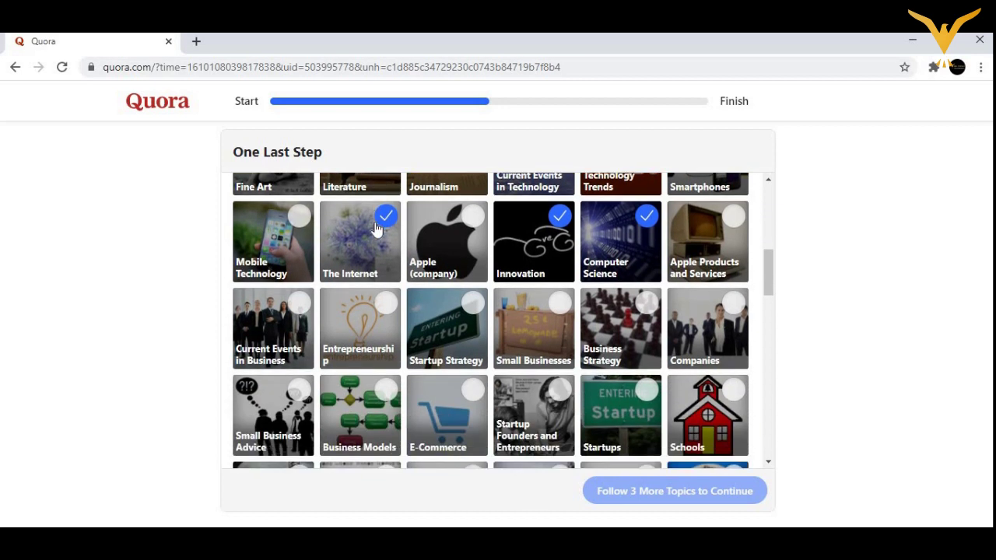
Add Mobile Technology, Entrepreneurship and Small Businesses to the followed topics, leaving Business Strategy unselected
left_click(299, 198)
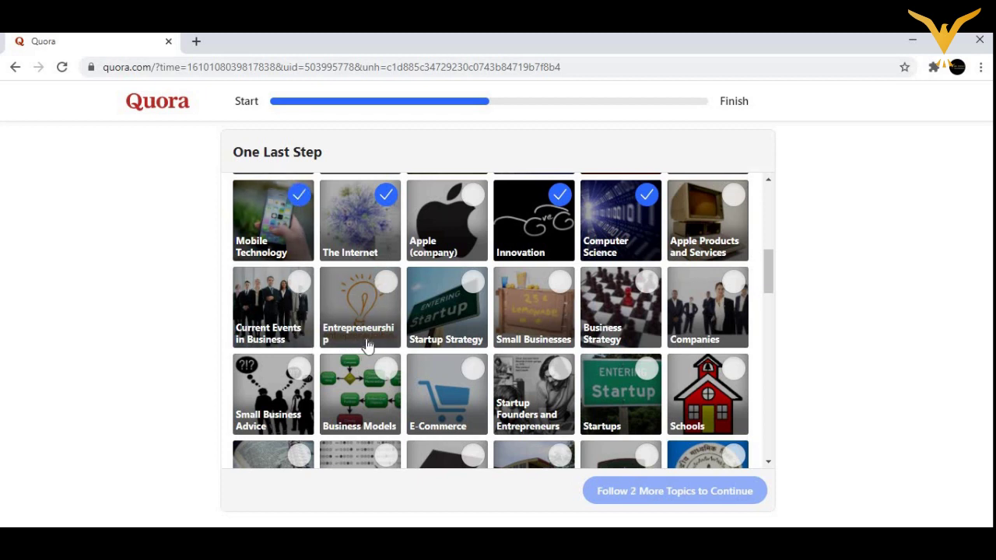
left_click(387, 281)
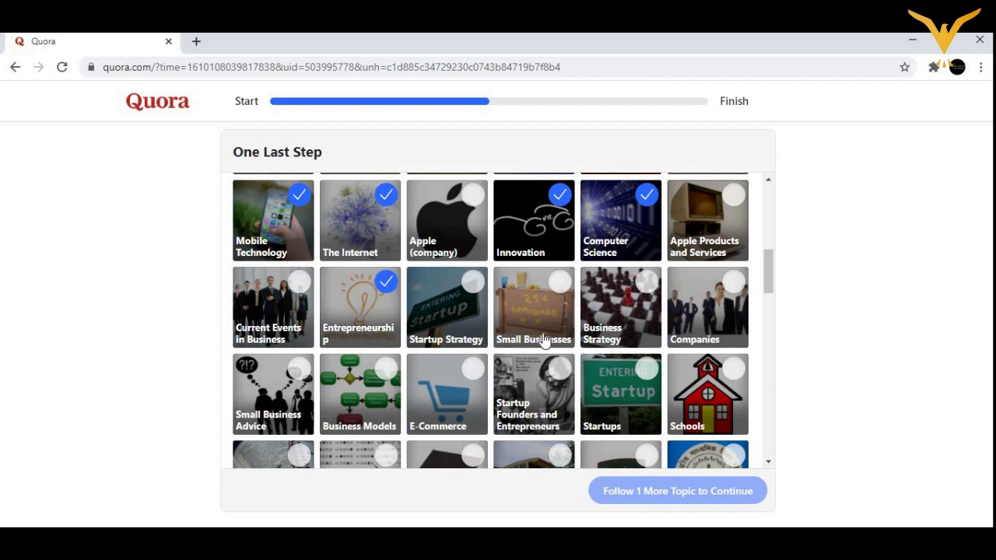
left_click(562, 284)
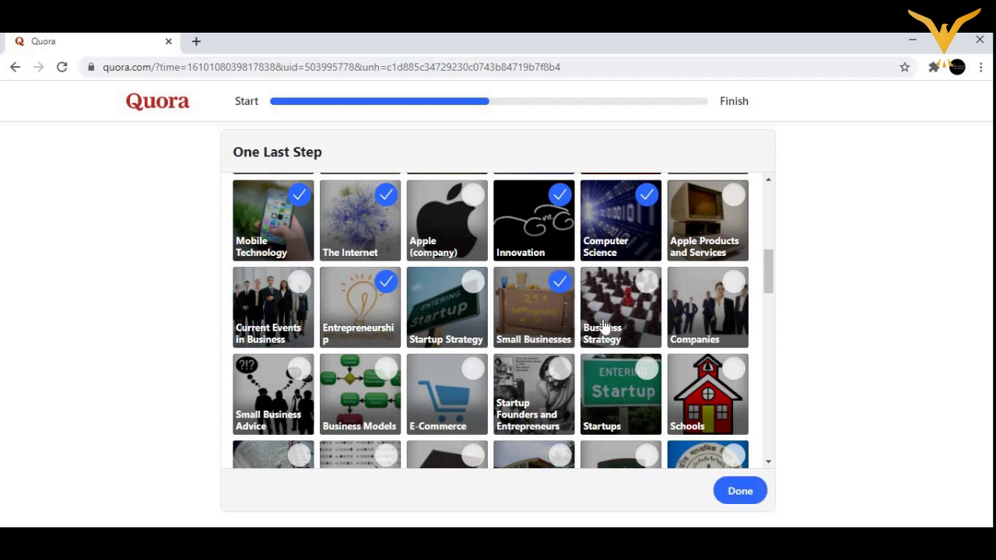
scroll(599, 296, "down", 1)
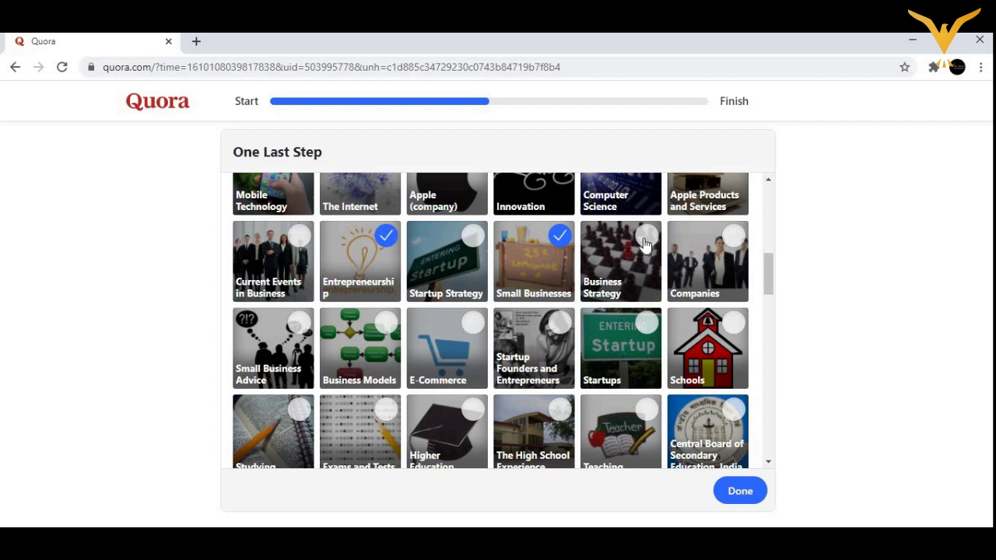
left_click(645, 247)
left_click(645, 248)
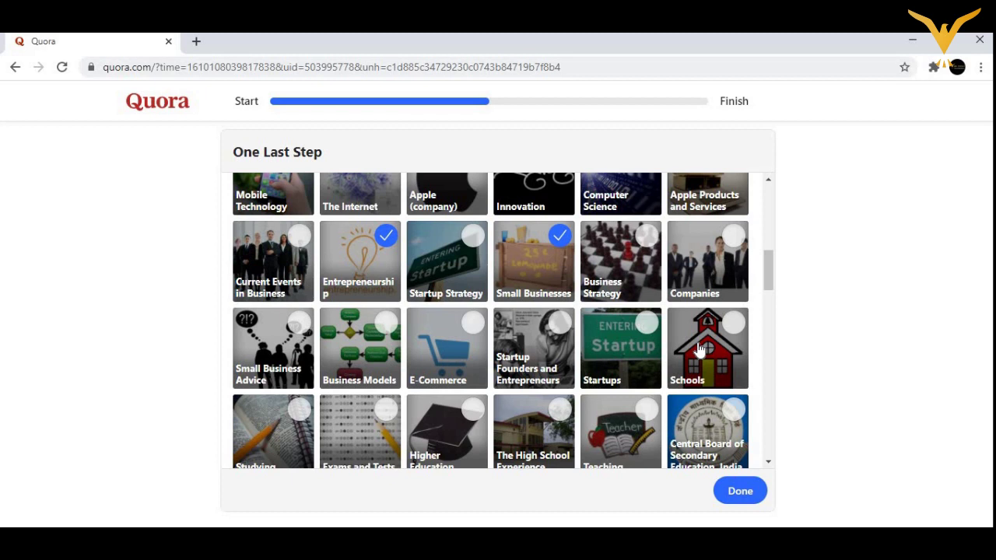
Add Web Marketing, Social Media Marketing, Digital Marketing, Advertising and Advertisements, Marketing Strategy and Online Advertising to the followed topics
scroll(698, 350, "down", 1)
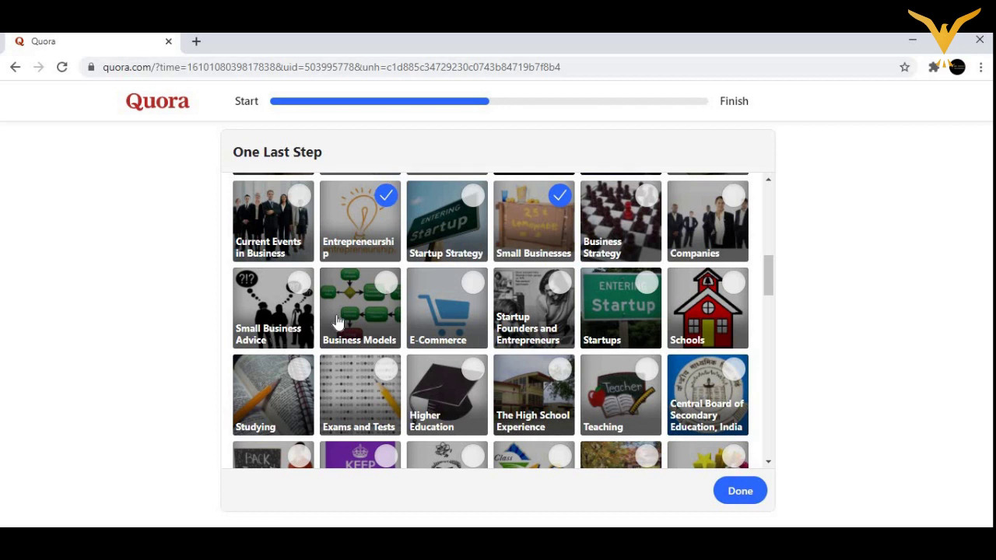
scroll(338, 323, "down", 1)
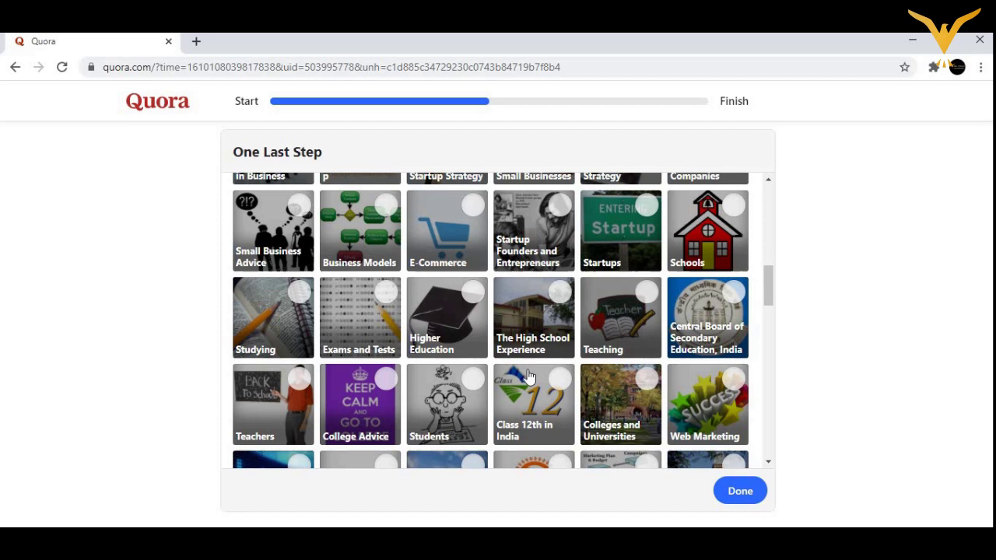
scroll(492, 245, "down", 1)
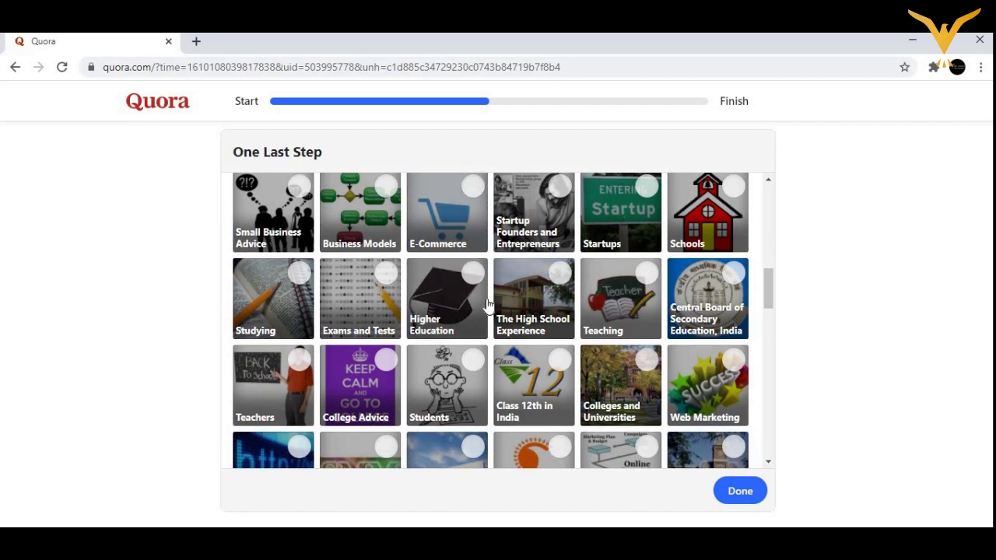
scroll(677, 257, "down", 1)
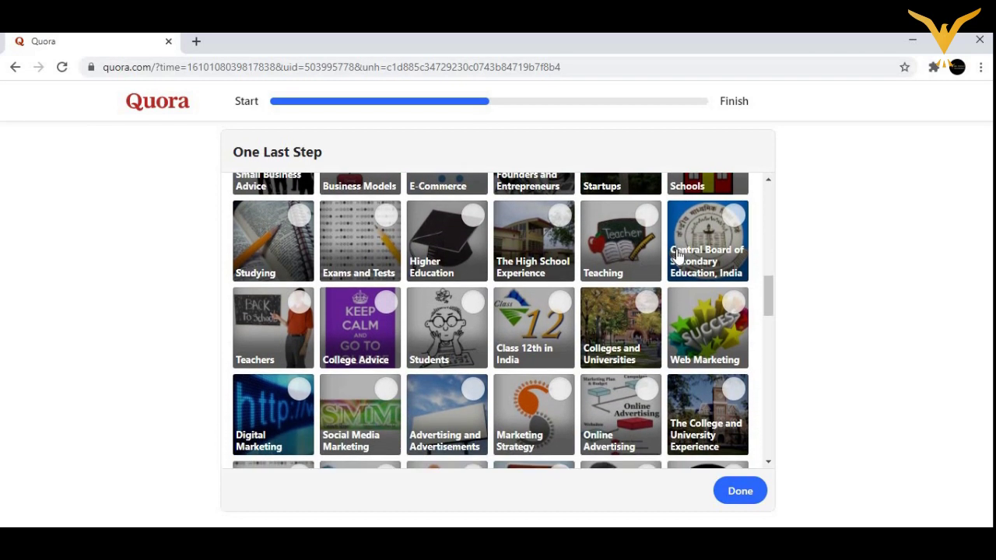
left_click(722, 305)
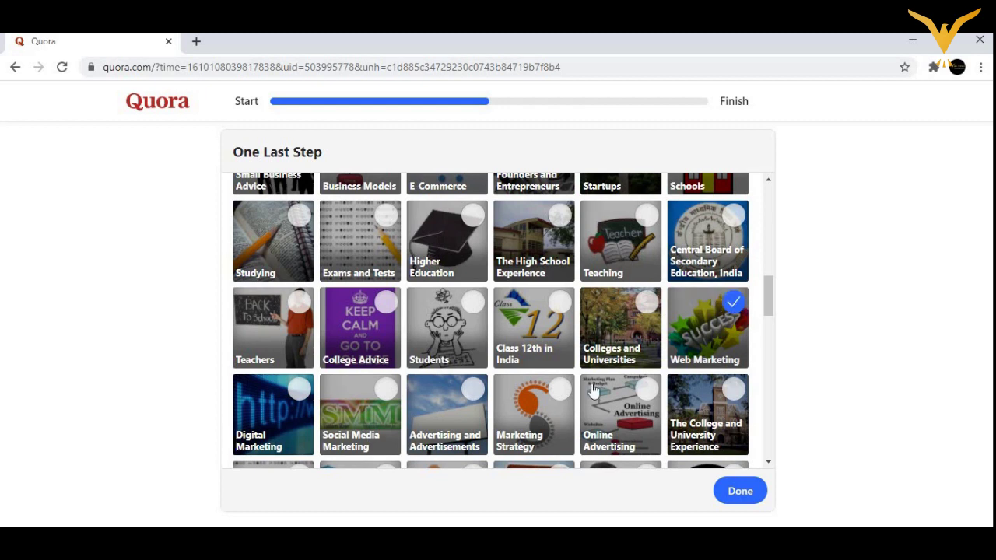
left_click(375, 401)
left_click(294, 390)
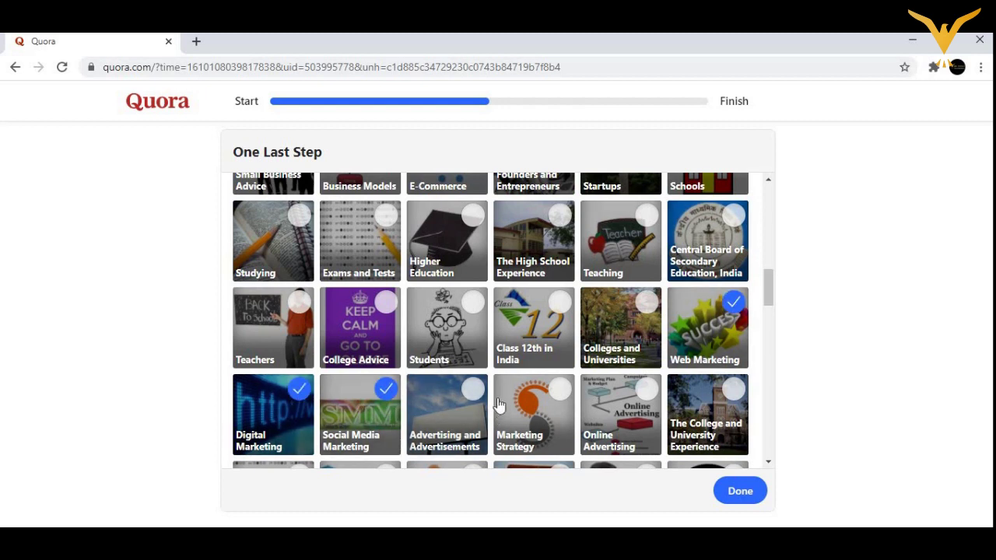
left_click(459, 400)
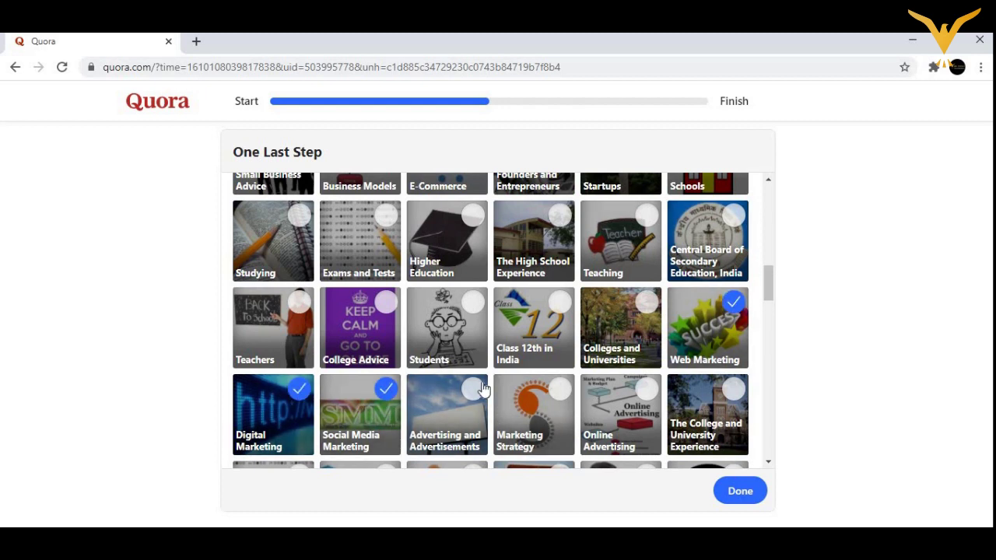
left_click(571, 398)
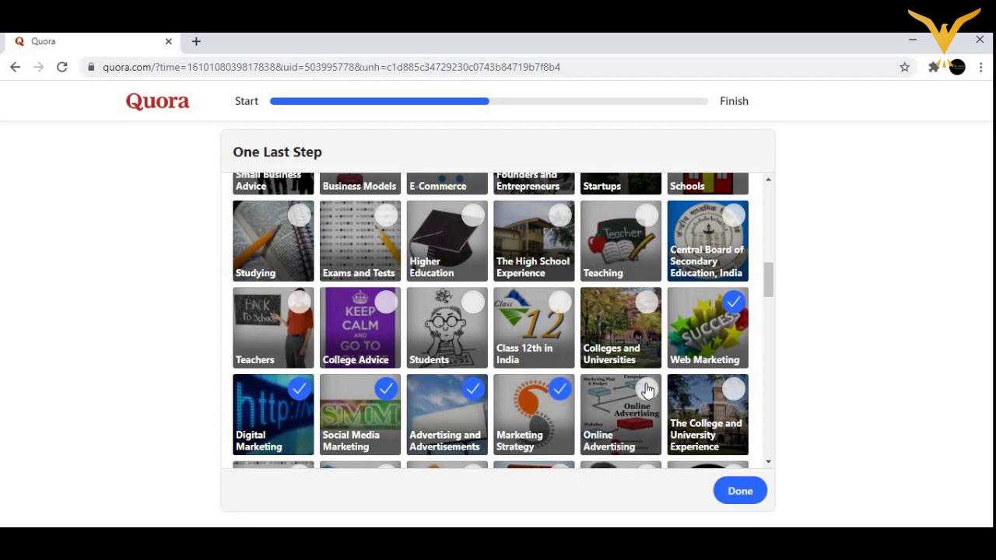
left_click(647, 389)
Add E-learning, Artificial Intelligence, Machine Learning, Stocks (finance) and Computer Programming to the followed topics
scroll(645, 357, "down", 3)
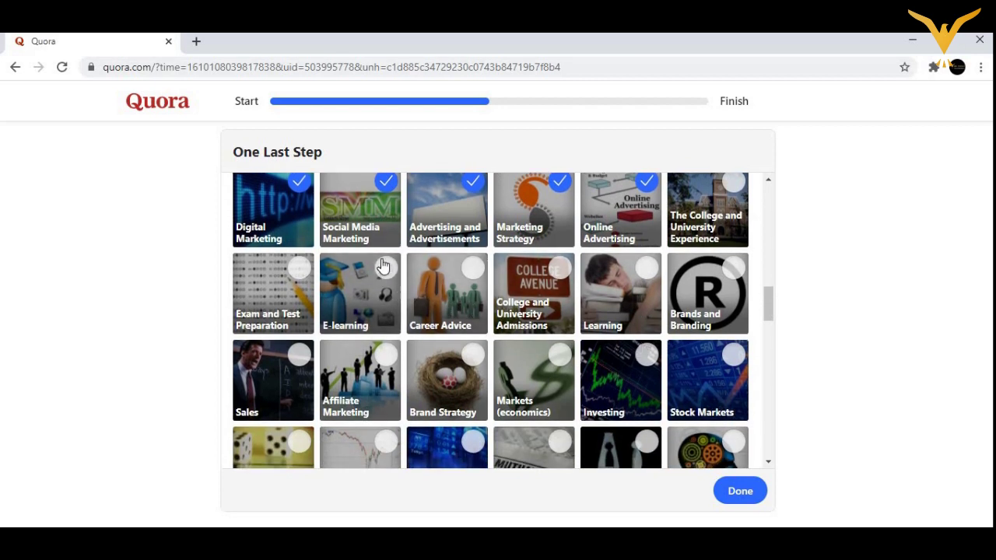
left_click(383, 266)
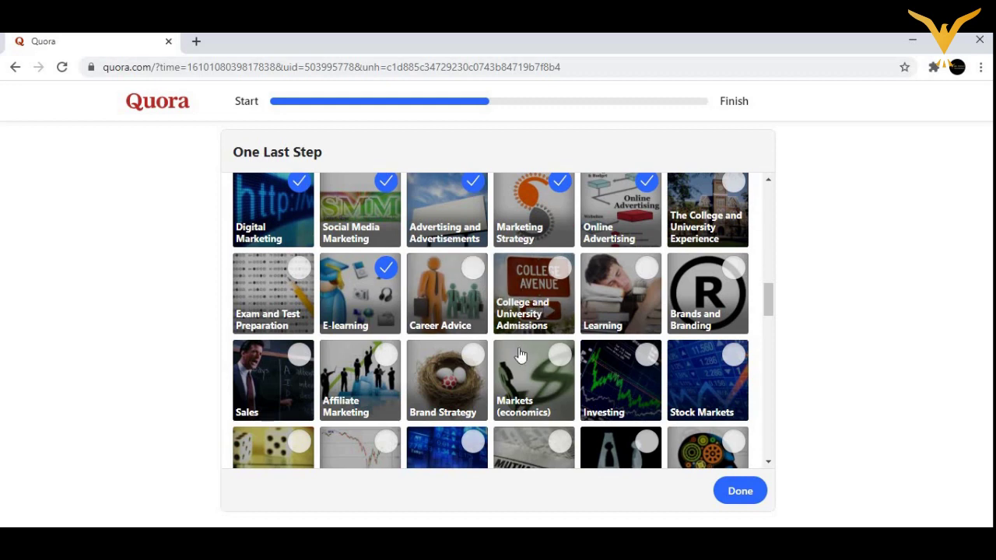
scroll(430, 373, "down", 2)
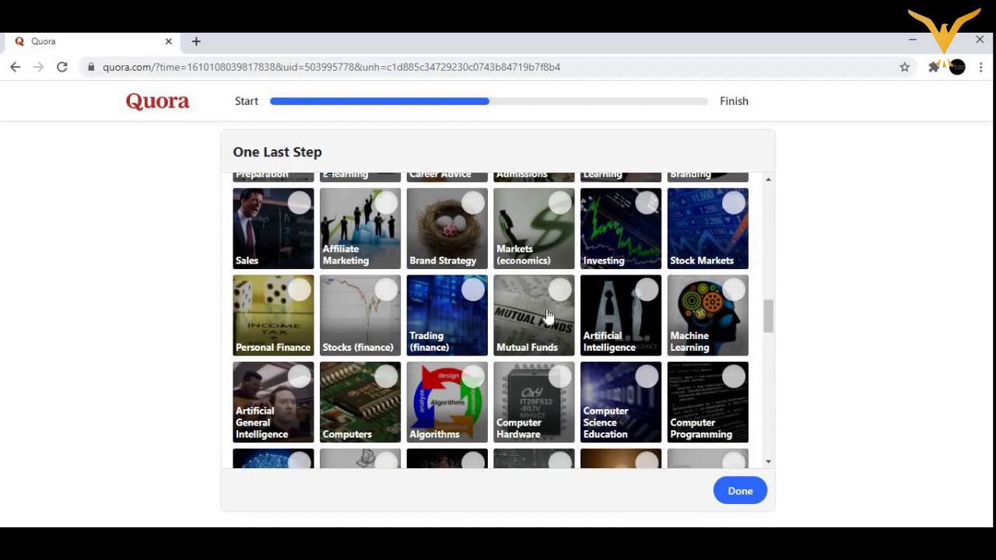
left_click(648, 296)
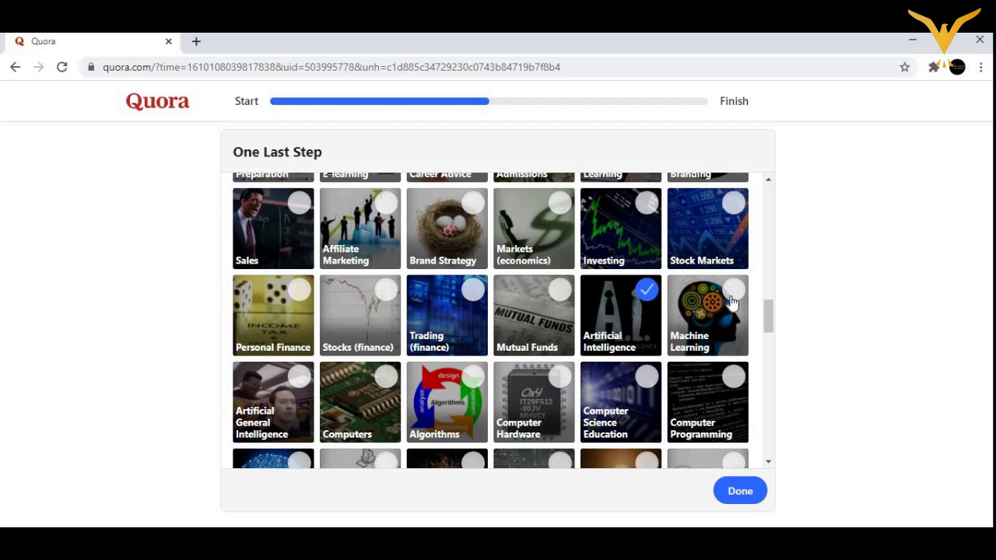
left_click(732, 293)
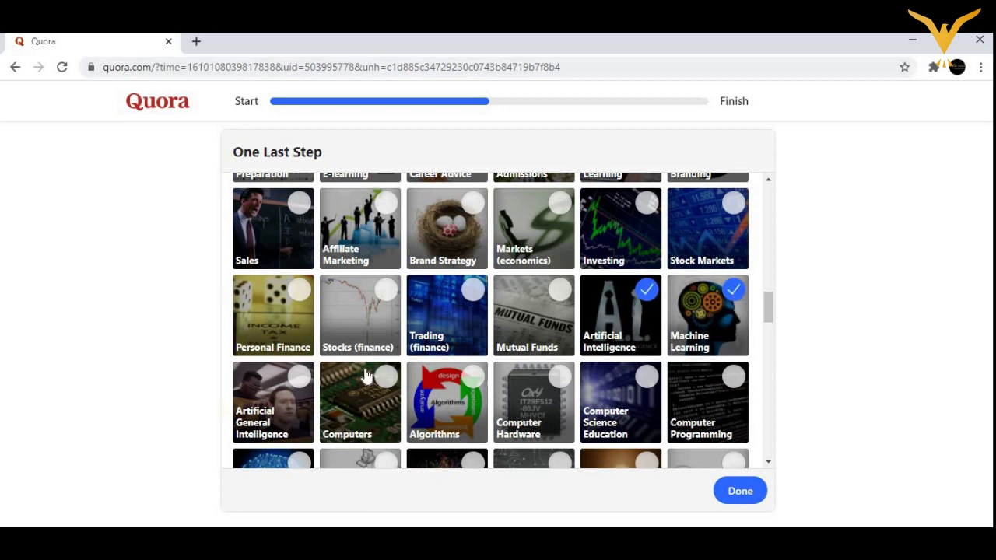
left_click(331, 288)
scroll(331, 287, "down", 2)
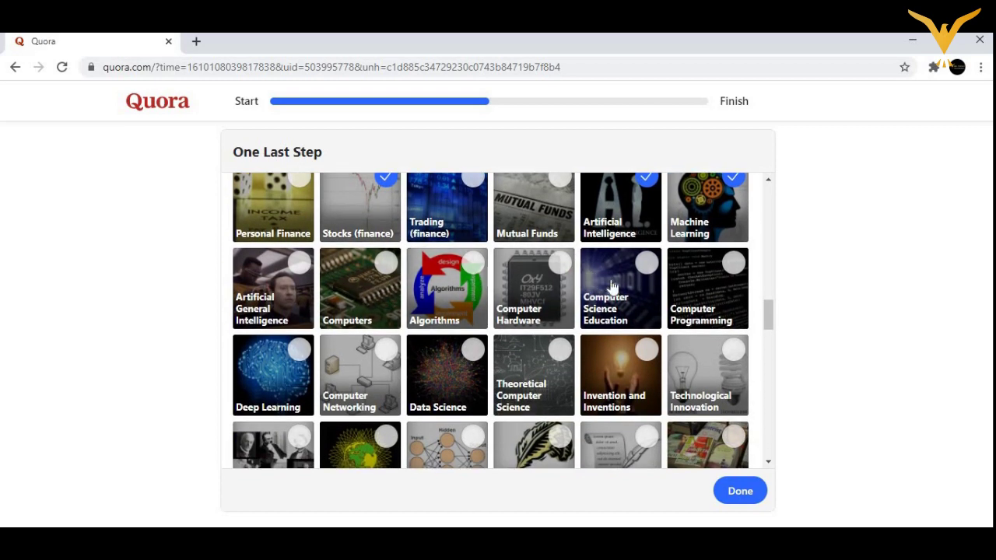
left_click(735, 268)
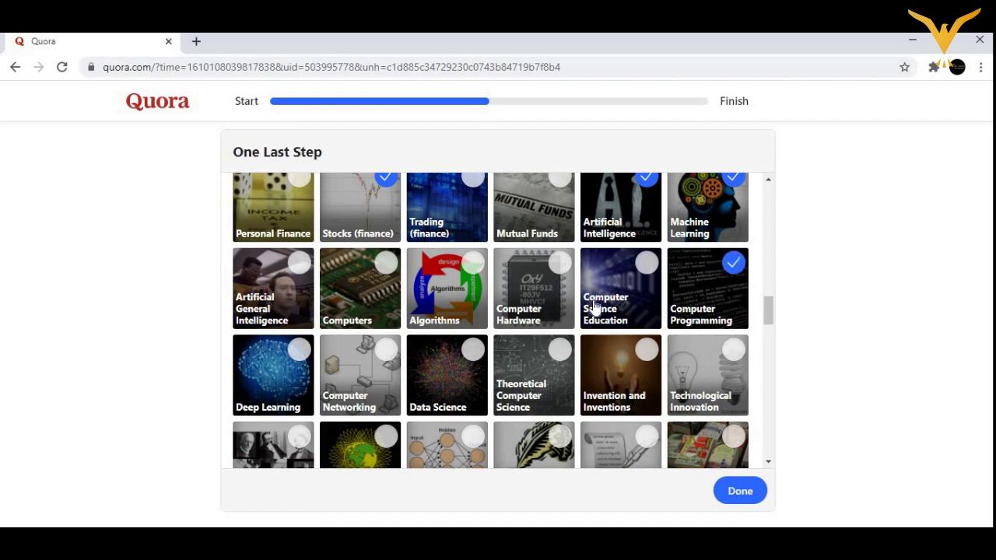
Add Android Devices to the followed topics and submit the topic selection
scroll(591, 257, "down", 1)
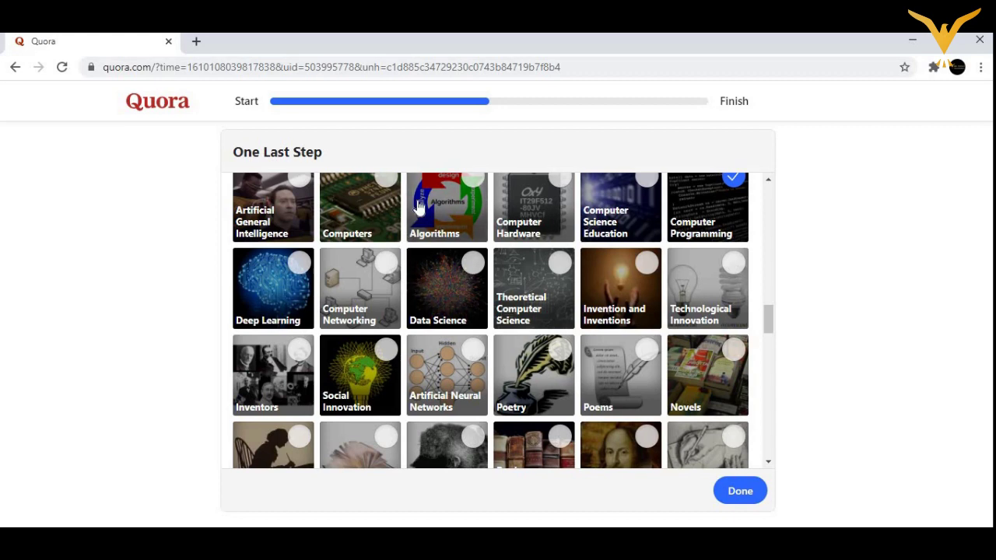
scroll(418, 206, "down", 2)
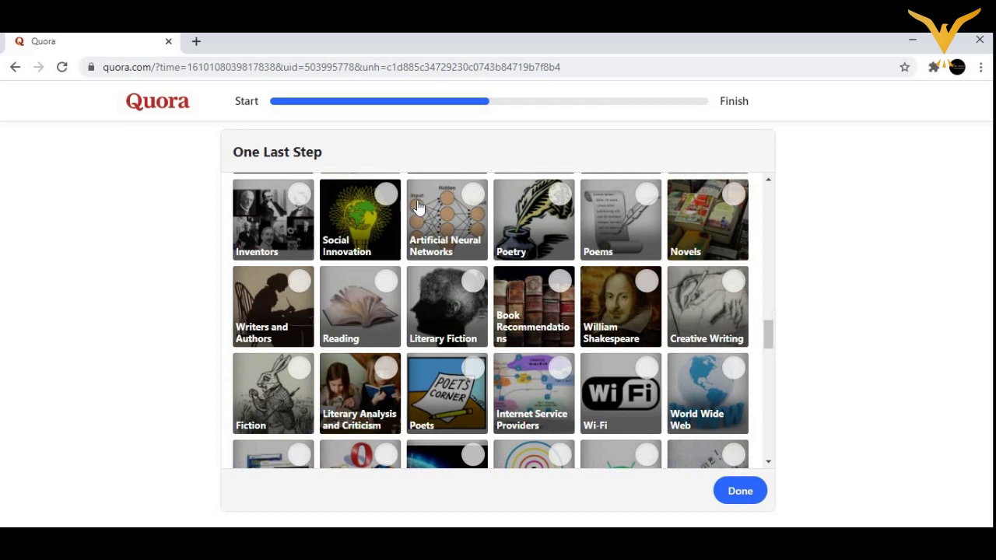
scroll(418, 206, "down", 1)
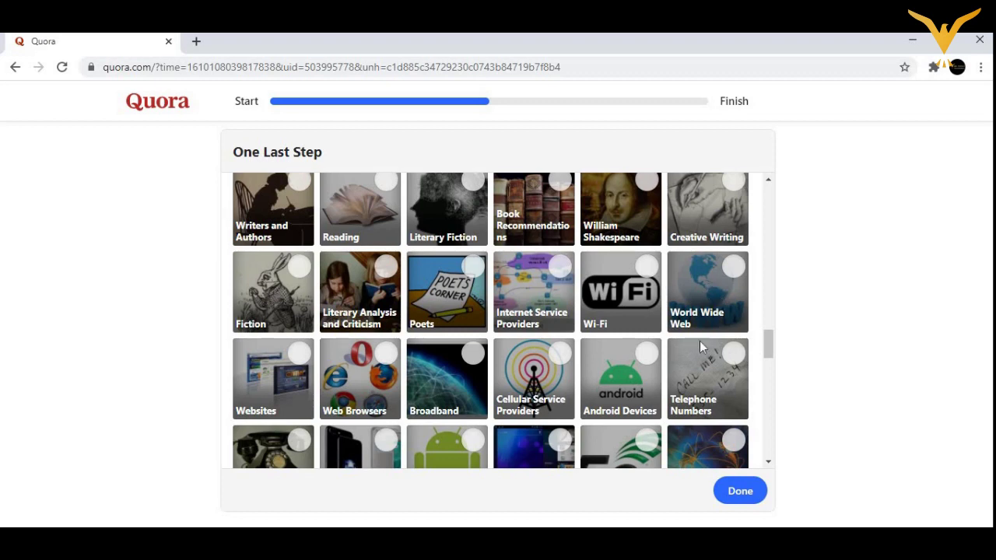
scroll(687, 363, "down", 1)
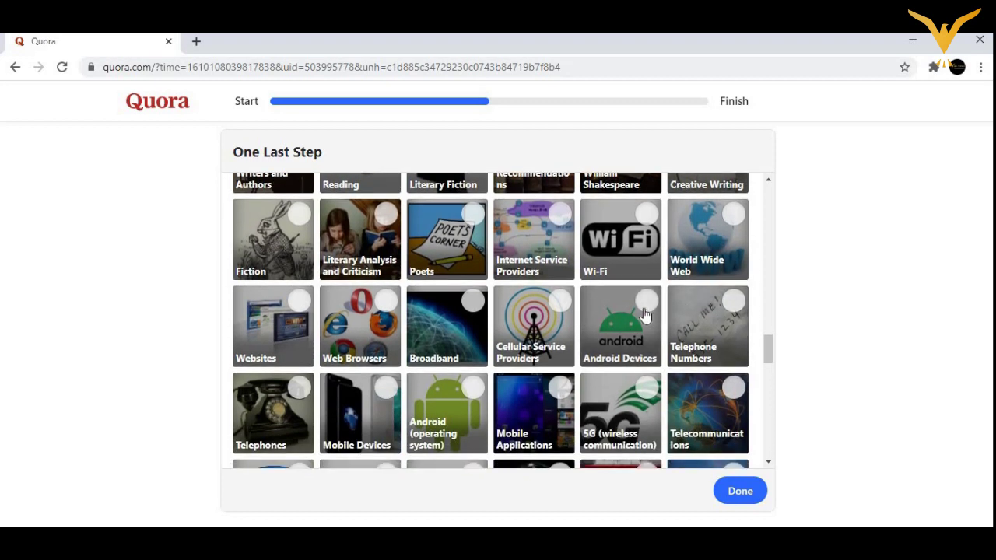
left_click(651, 313)
scroll(648, 308, "down", 1)
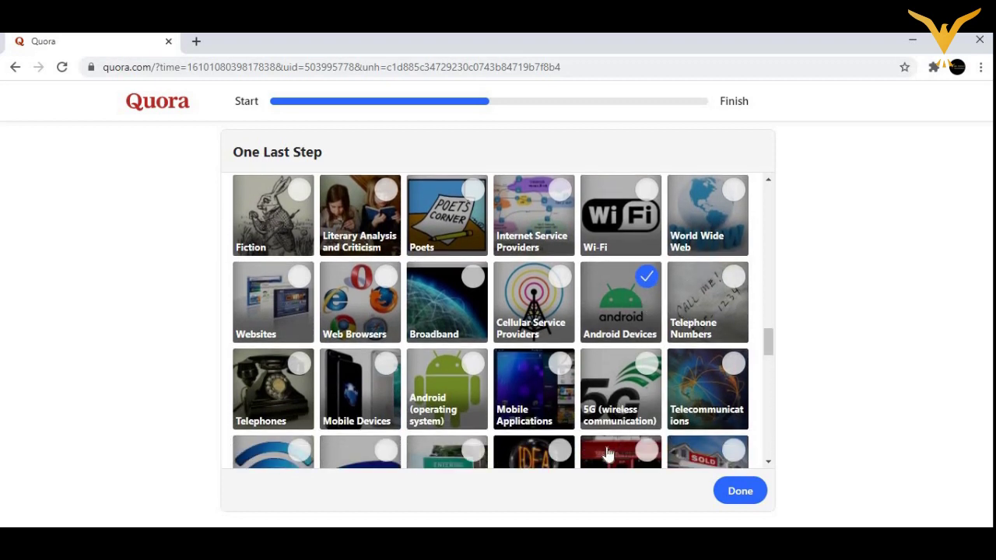
left_click(737, 491)
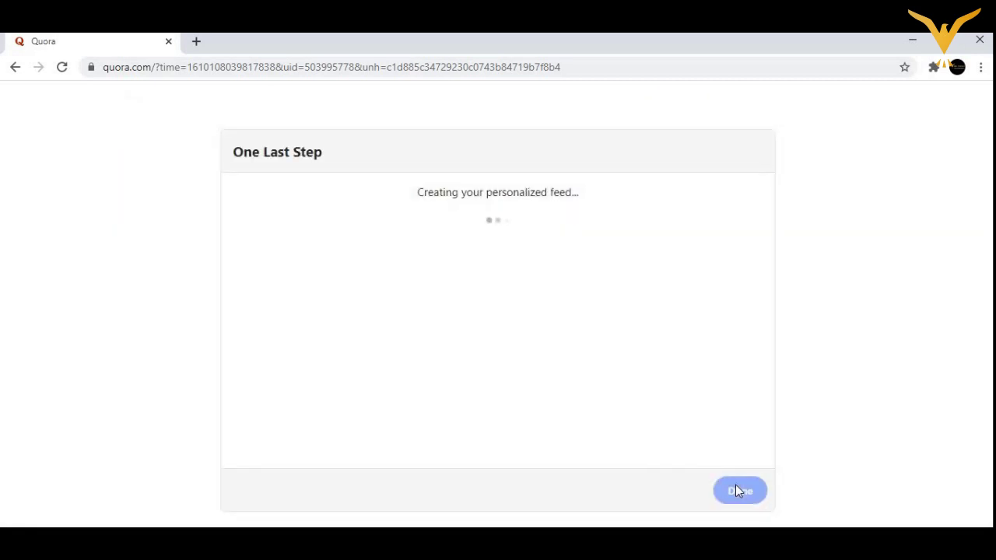